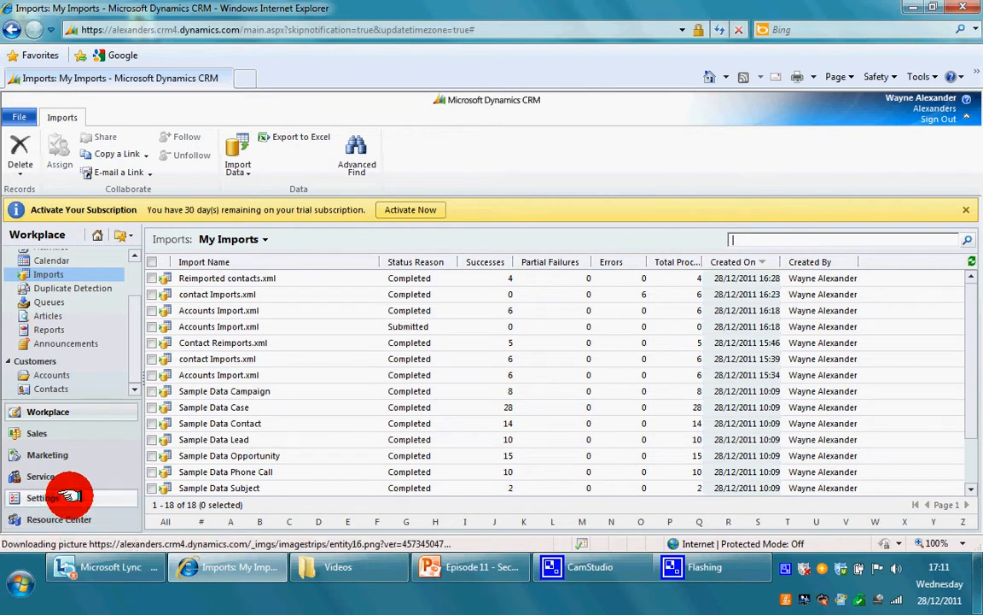
# Open the system customization settings and display the Account entity's forms in the default solution.
pyautogui.click(61, 498)
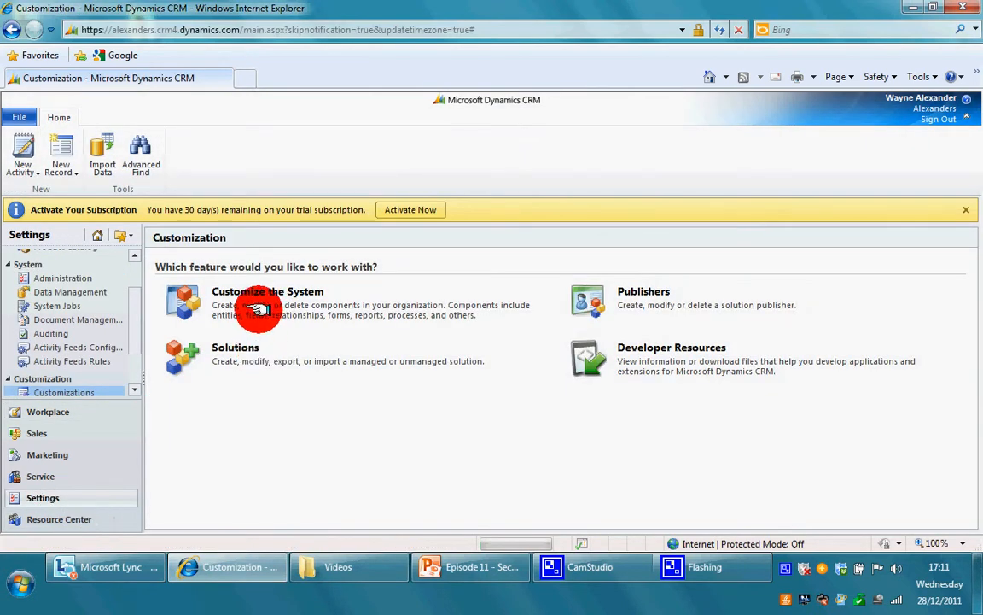
pyautogui.click(253, 291)
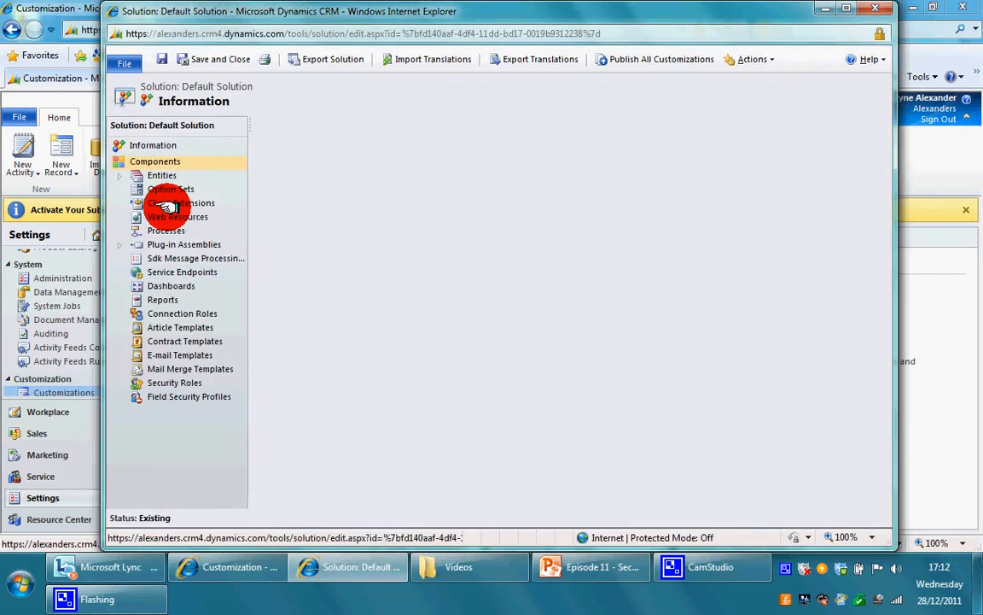
pyautogui.click(121, 176)
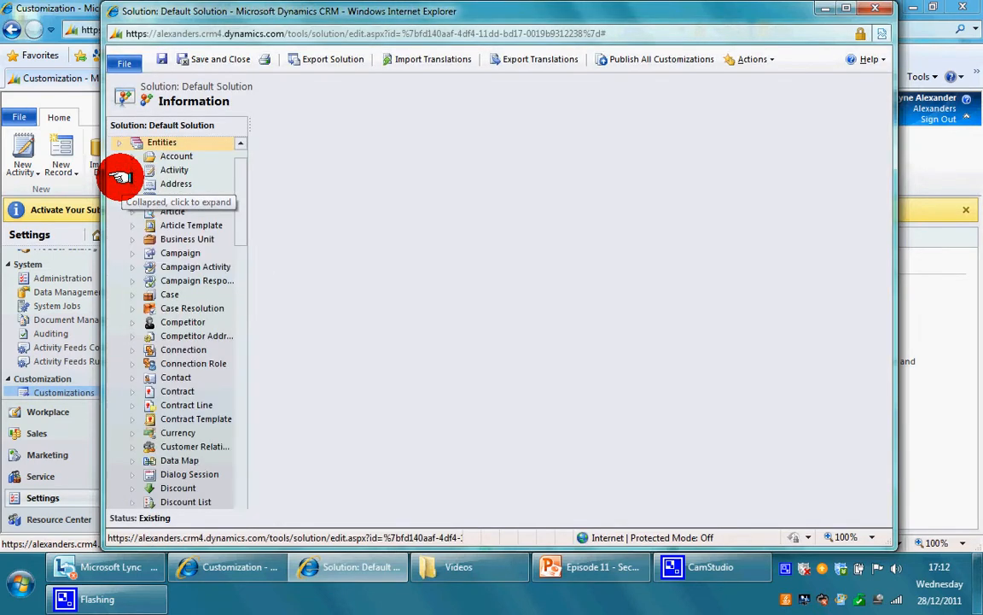
pyautogui.click(133, 155)
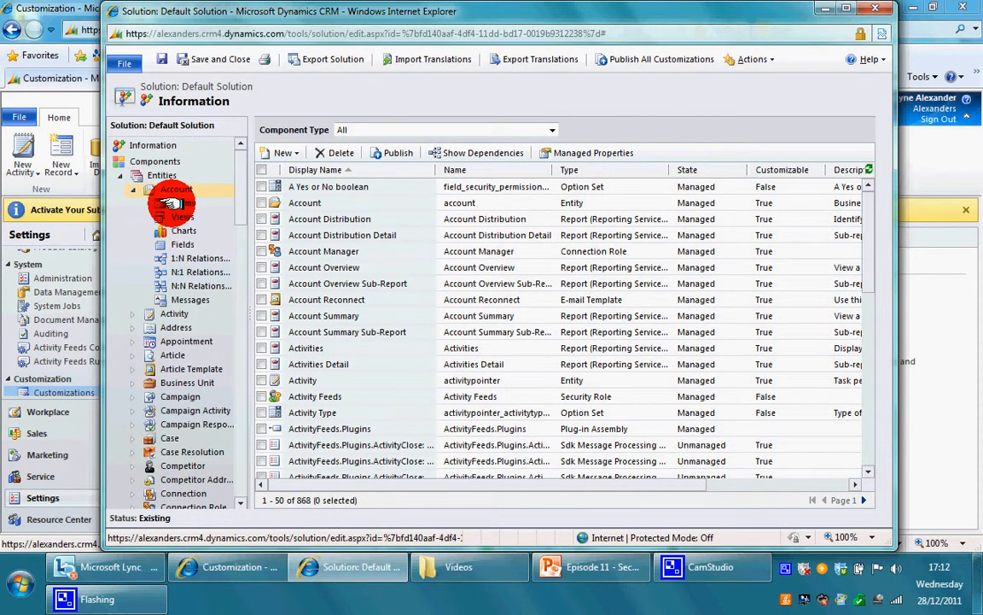
pyautogui.click(177, 203)
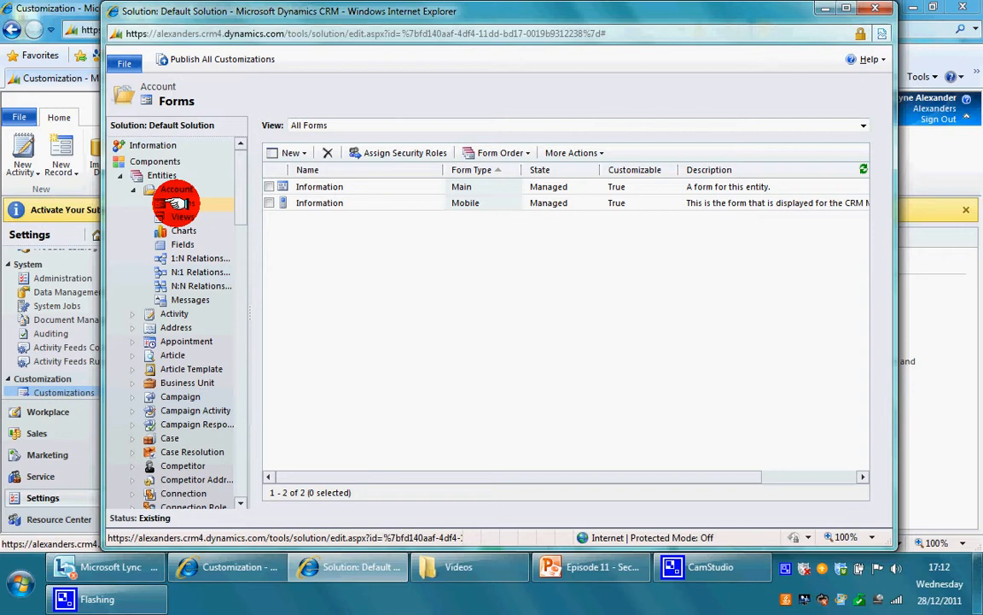
# Create a new main form for the Account entity.
pyautogui.click(272, 187)
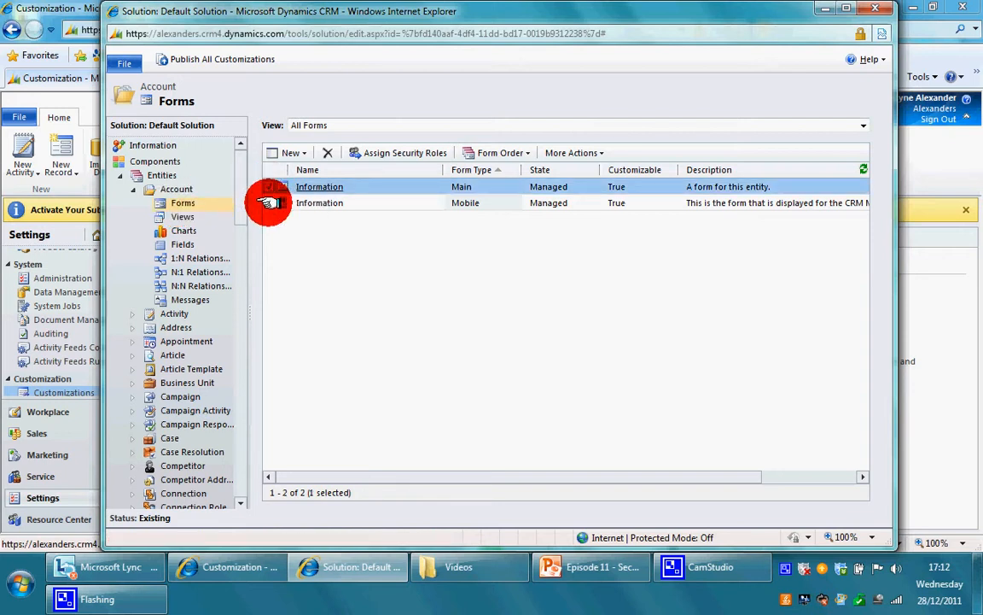
pyautogui.click(269, 202)
pyautogui.click(272, 187)
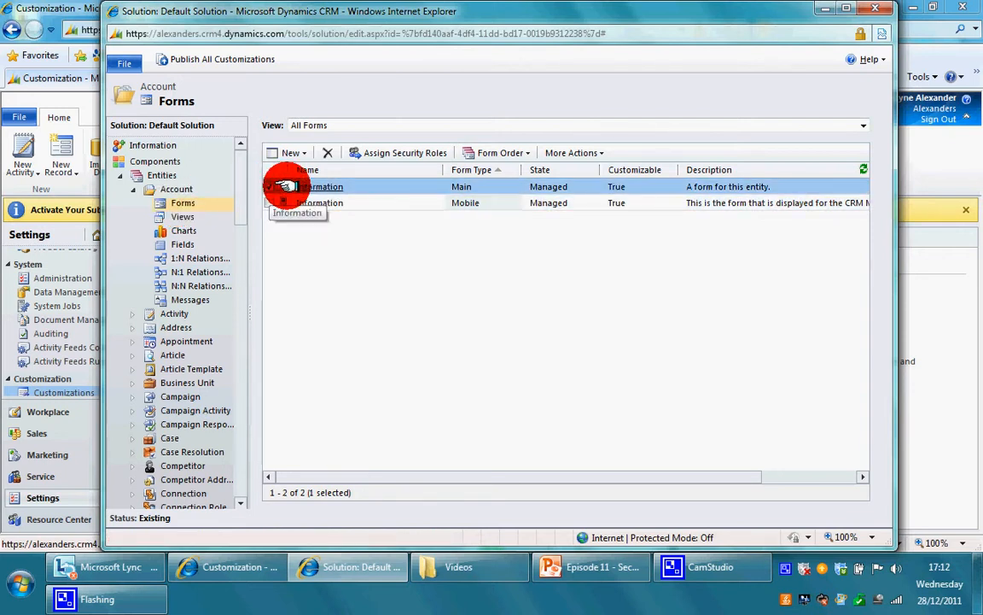
pyautogui.click(417, 202)
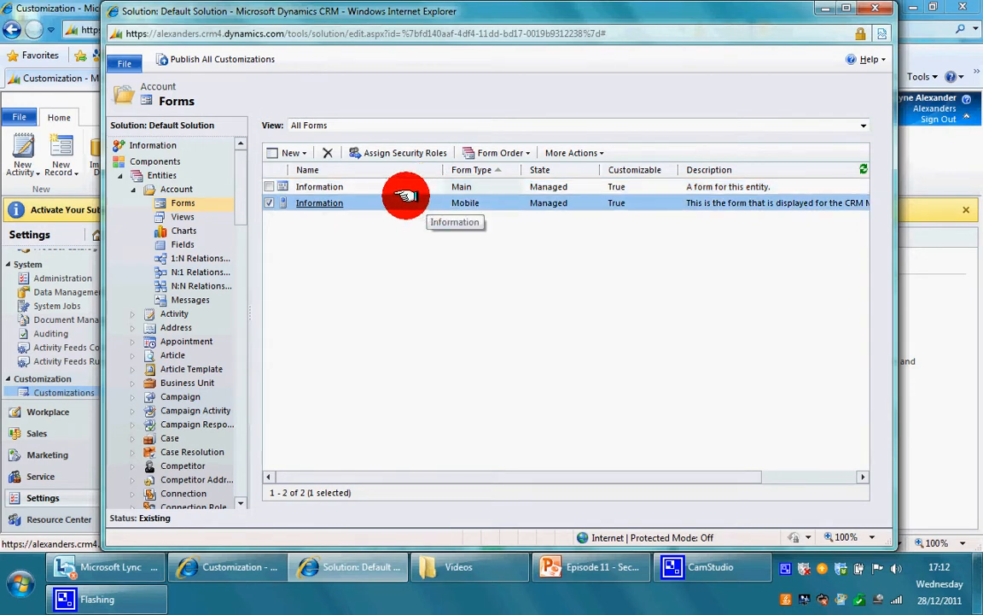
pyautogui.click(299, 153)
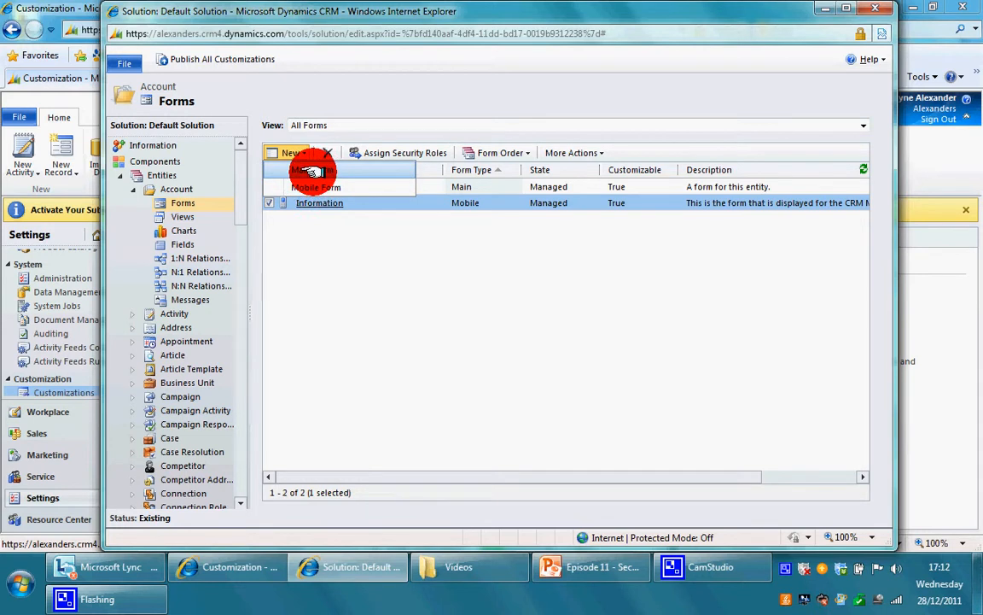
pyautogui.click(313, 172)
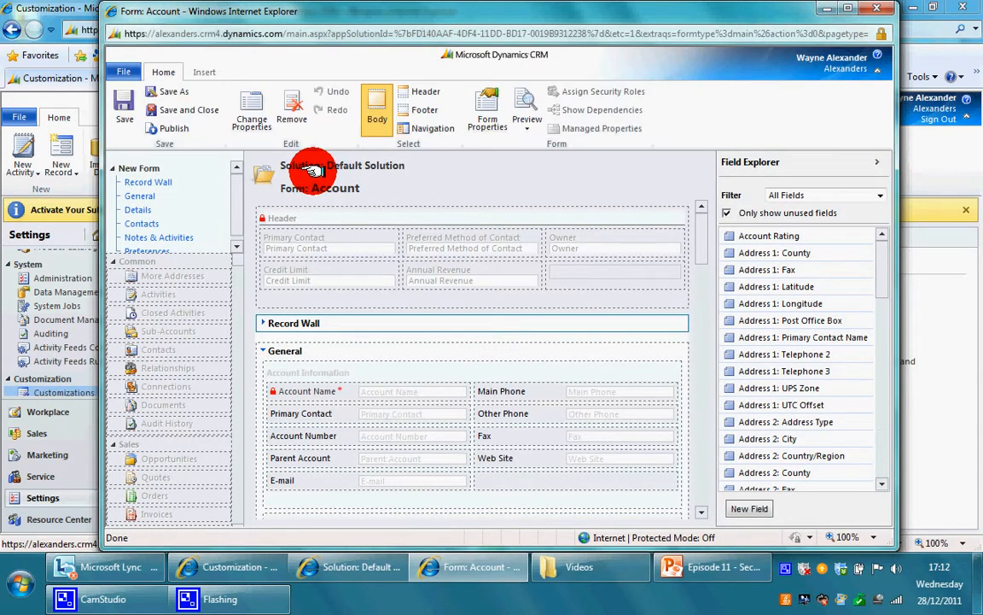
# Examine the new Account form's header, General and Address fields, and compare it with the list of existing forms.
pyautogui.moveTo(273, 11); pyautogui.dragTo(373, 237)
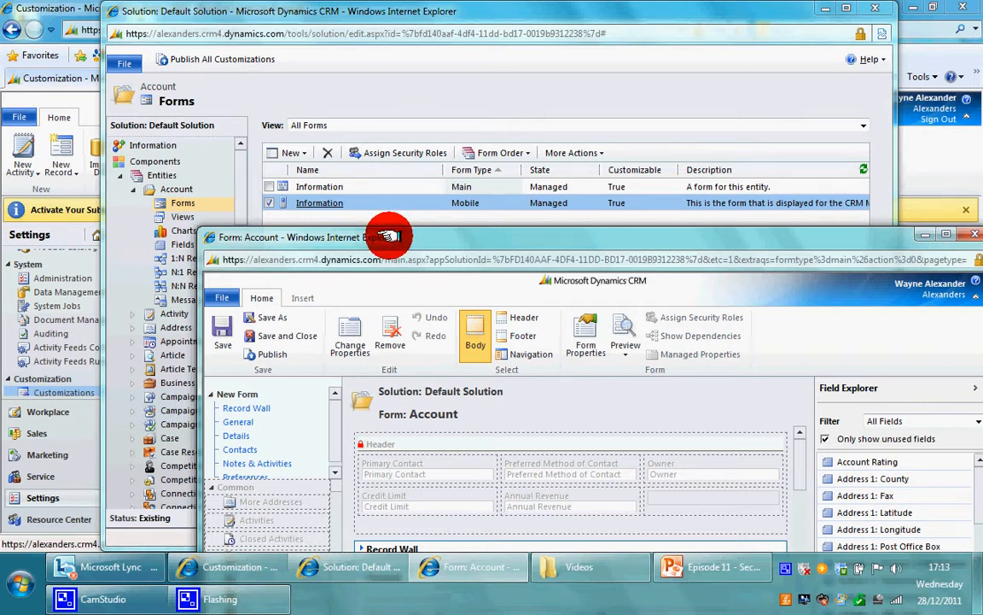
pyautogui.moveTo(388, 237); pyautogui.dragTo(286, 19)
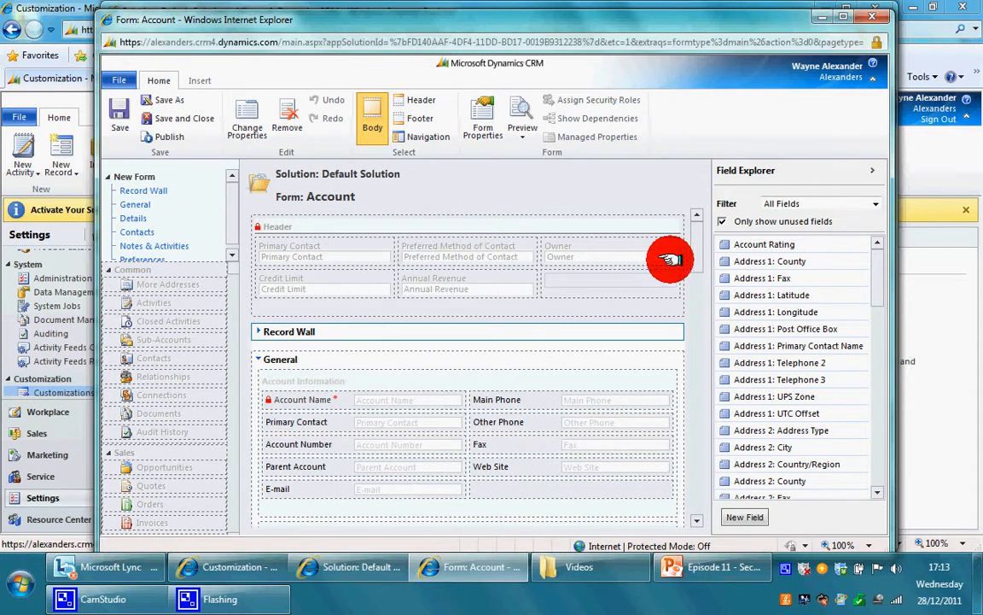
pyautogui.scroll(-2, 693, 261)
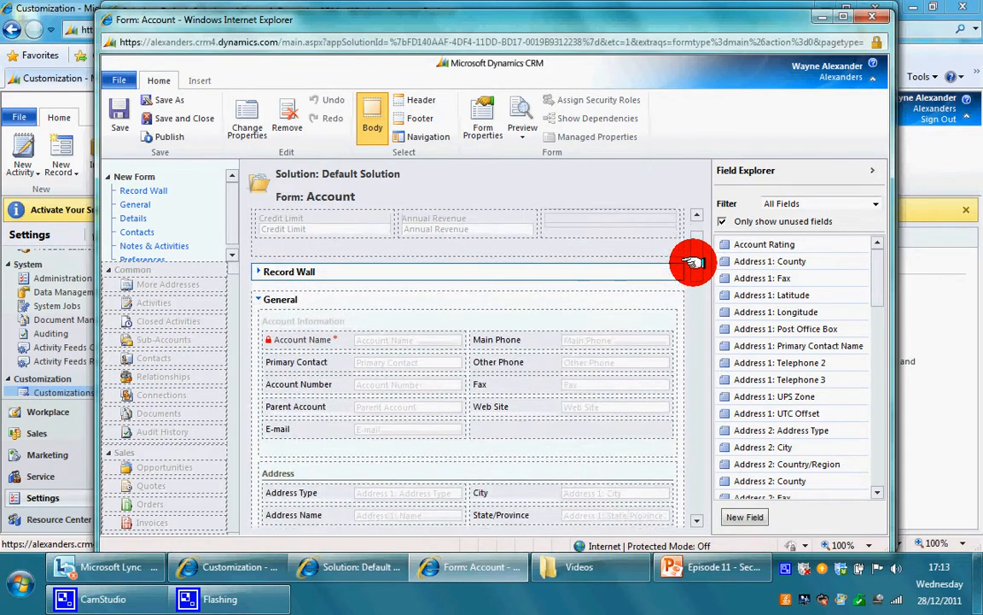
pyautogui.scroll(1, 693, 260)
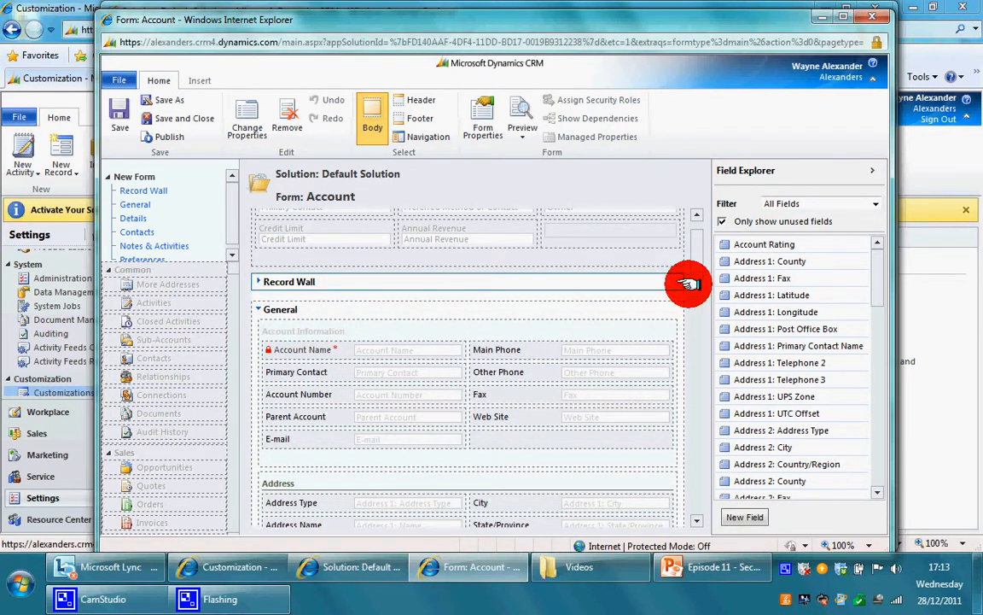
pyautogui.scroll(1, 696, 268)
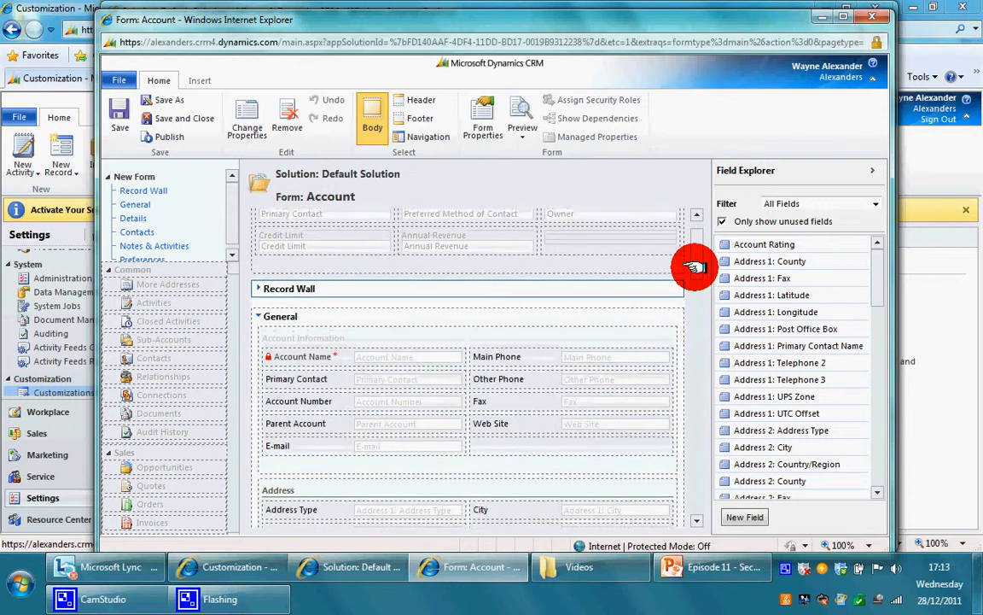
pyautogui.moveTo(643, 24); pyautogui.dragTo(631, 292)
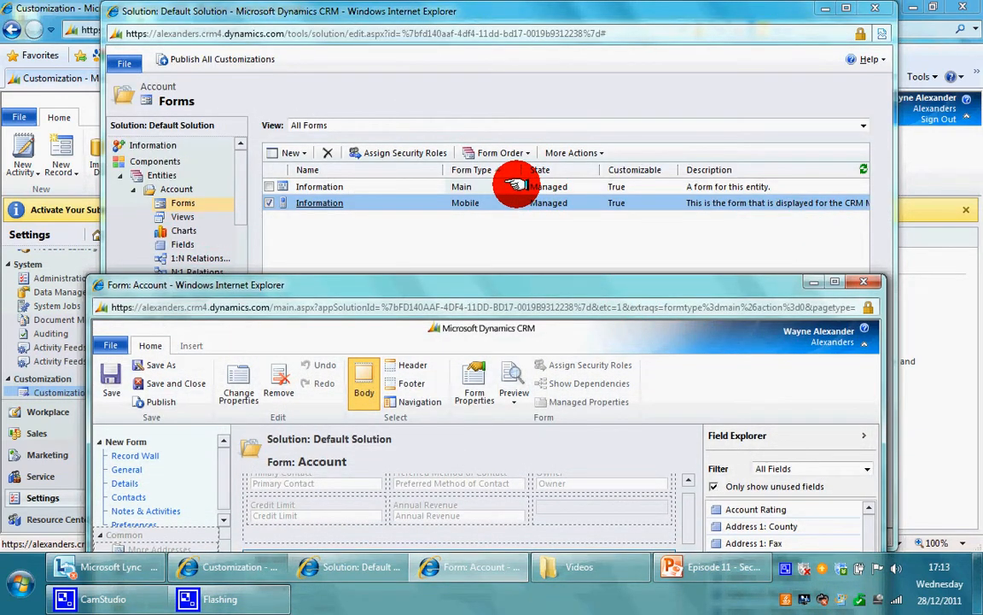
pyautogui.moveTo(539, 284); pyautogui.dragTo(589, 19)
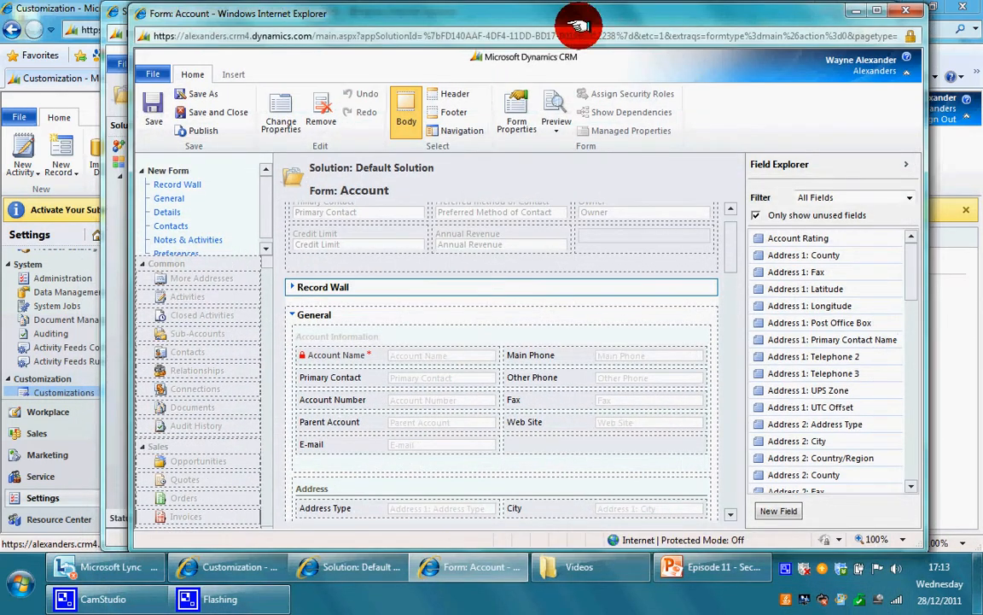
pyautogui.scroll(-1, 728, 267)
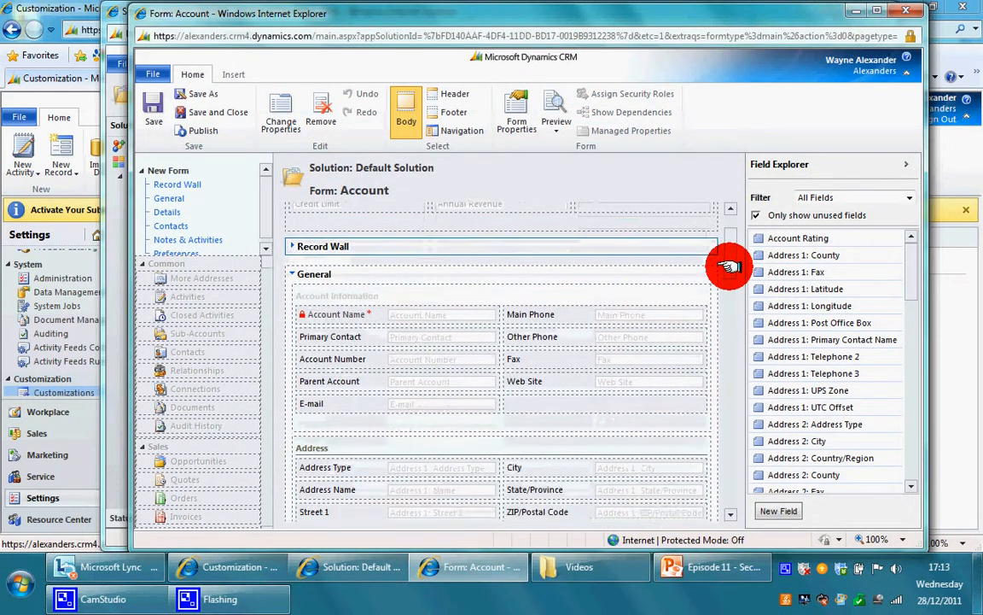
pyautogui.scroll(-1, 728, 267)
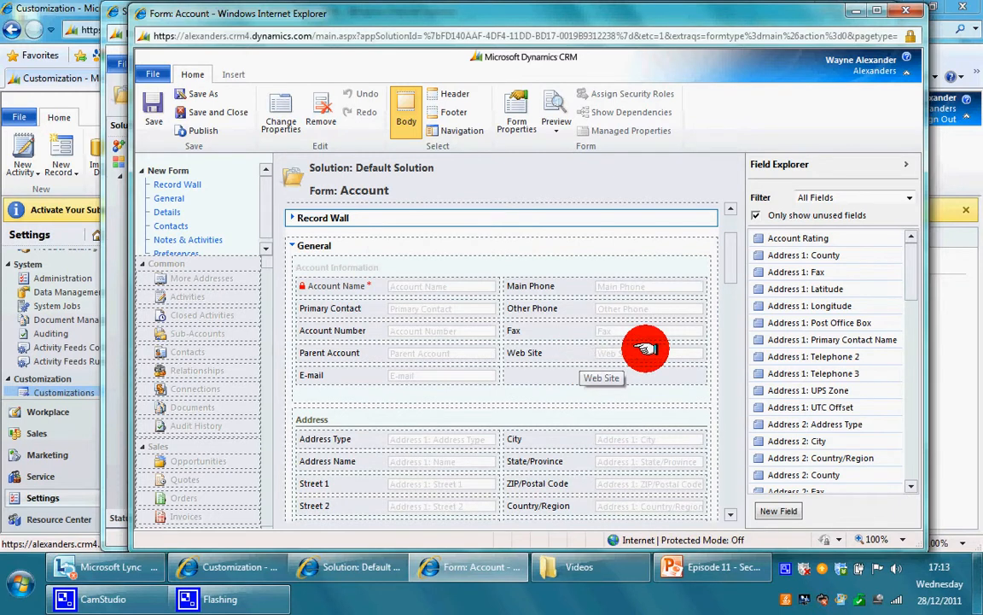
# Remove the Credit Hold field from the Billing Information section of the form.
pyautogui.moveTo(724, 268); pyautogui.dragTo(725, 395)
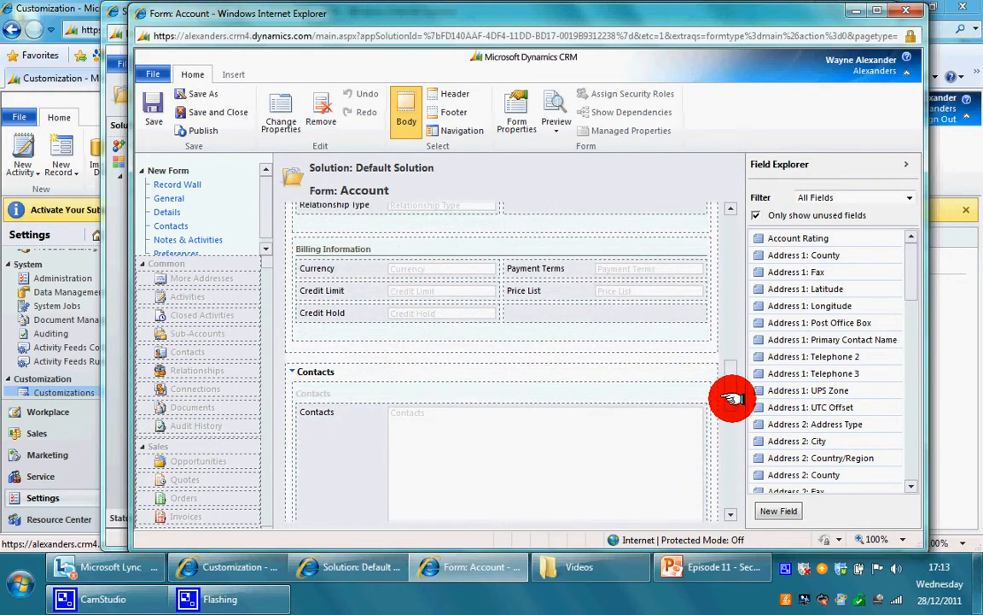
pyautogui.click(373, 314)
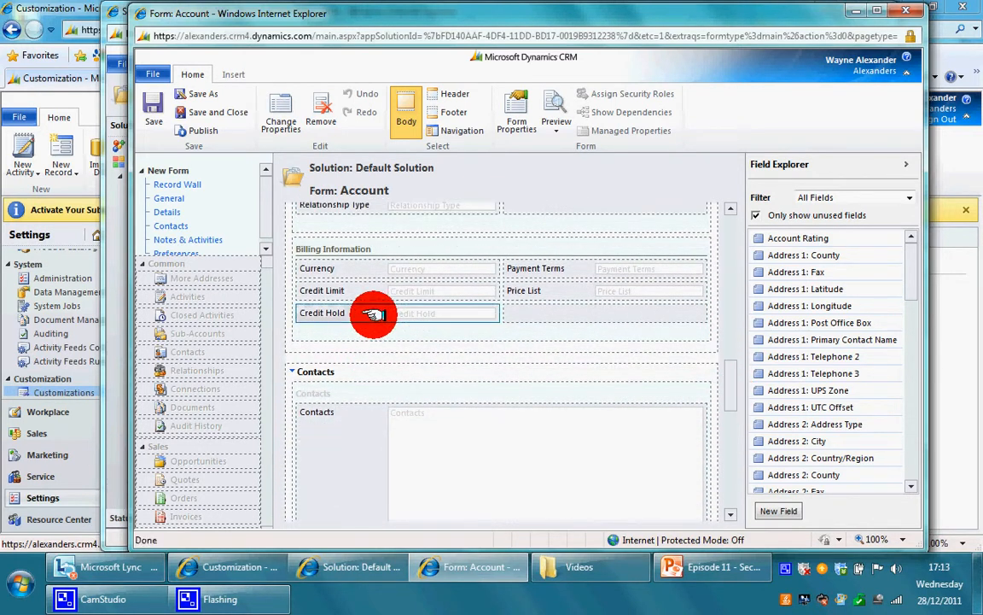
pyautogui.click(324, 120)
# Remove the E-mail and Account Number fields from the Account Information section.
pyautogui.moveTo(731, 380); pyautogui.dragTo(725, 250)
pyautogui.click(360, 348)
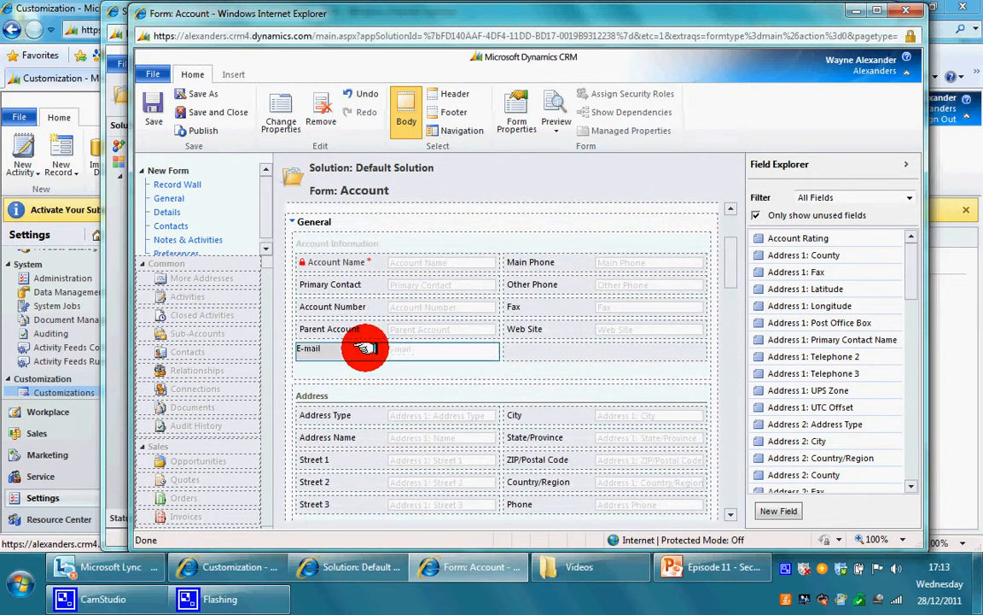
pyautogui.click(316, 109)
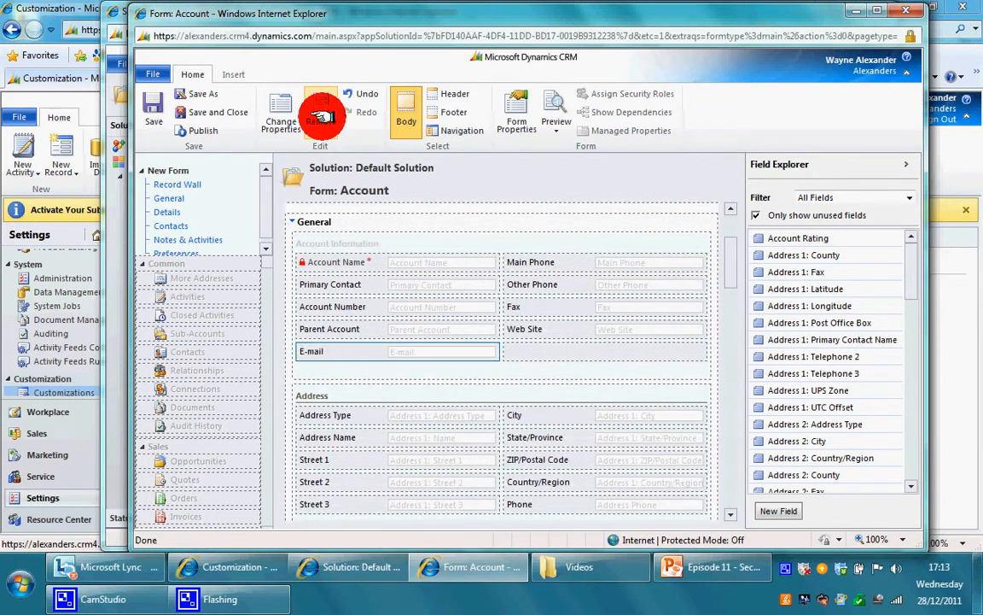
pyautogui.click(401, 307)
pyautogui.click(322, 117)
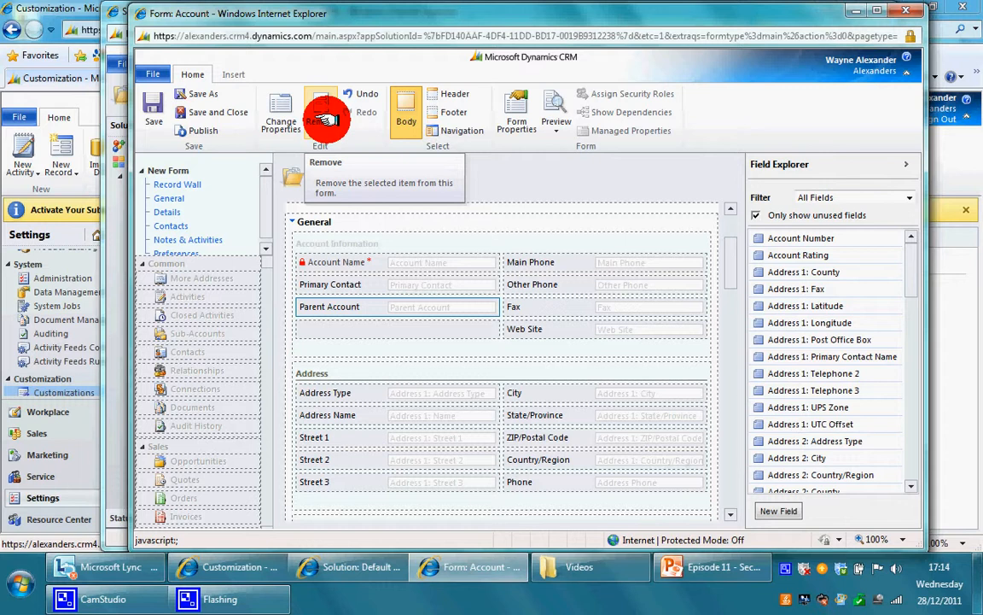
# Remove the Fax and Main Phone fields from the Account Information section.
pyautogui.click(538, 307)
pyautogui.click(327, 113)
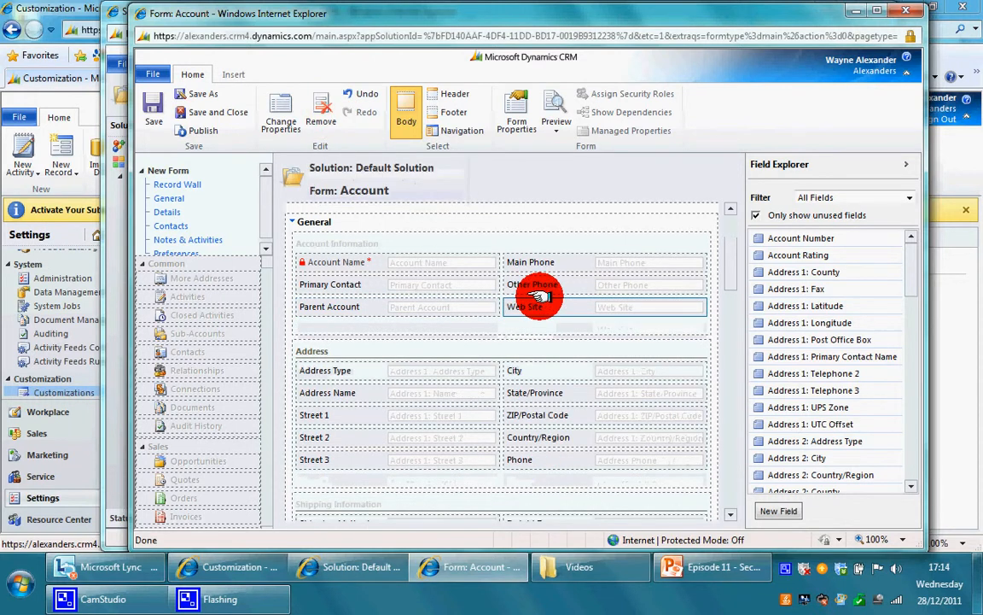
pyautogui.click(511, 262)
pyautogui.click(319, 113)
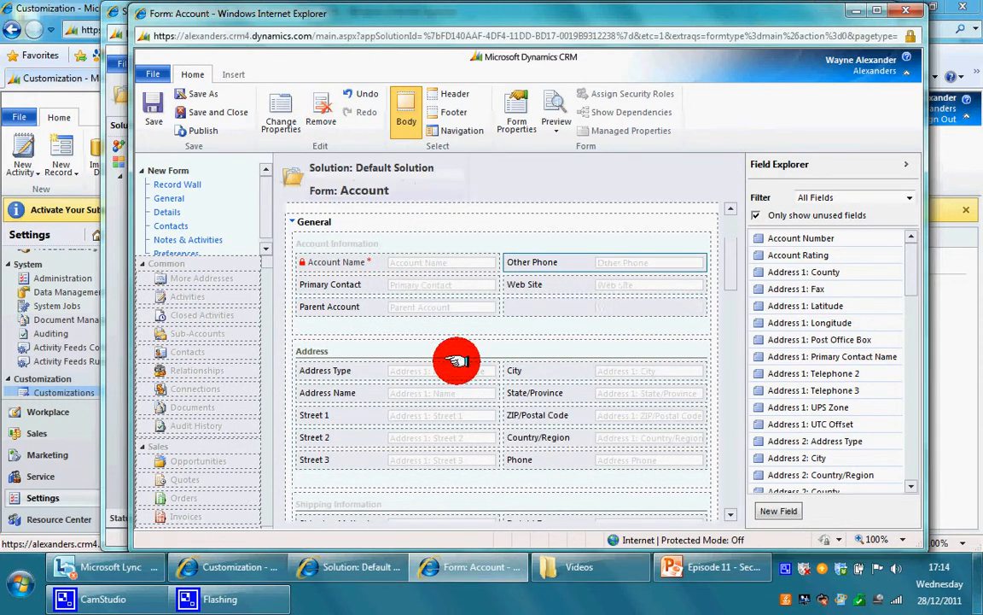
pyautogui.click(481, 344)
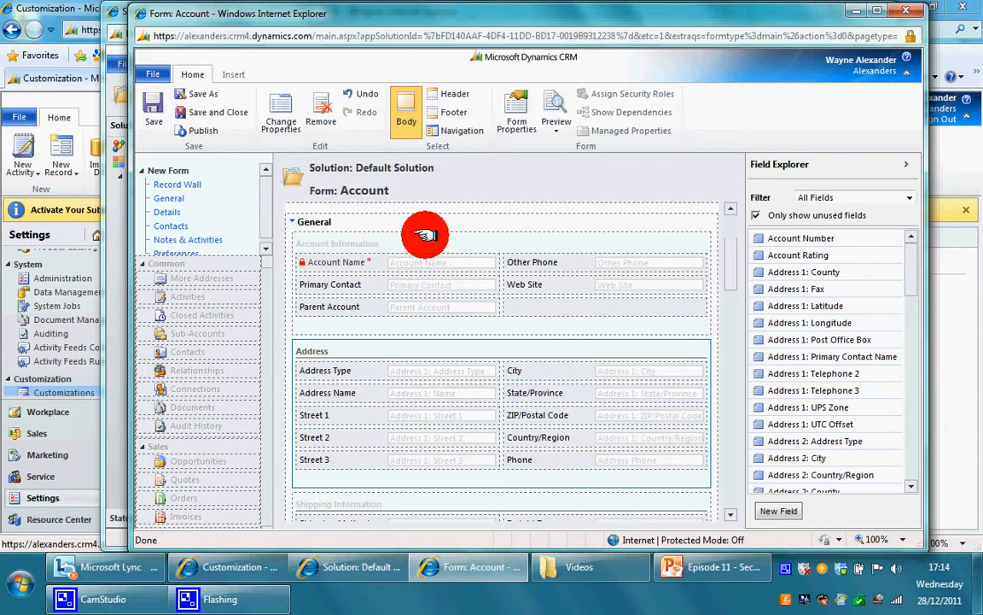
pyautogui.click(323, 120)
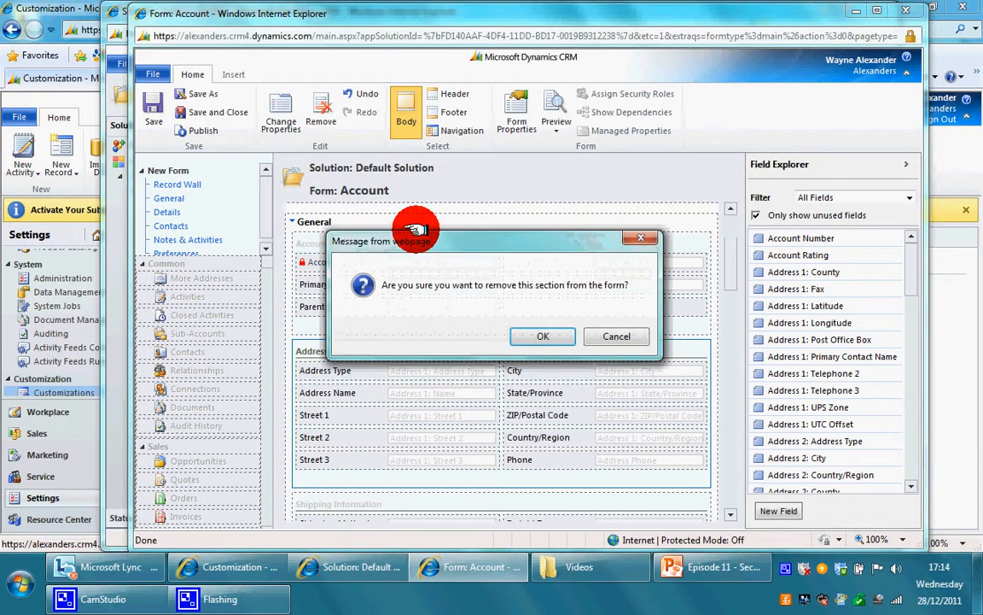
pyautogui.click(615, 336)
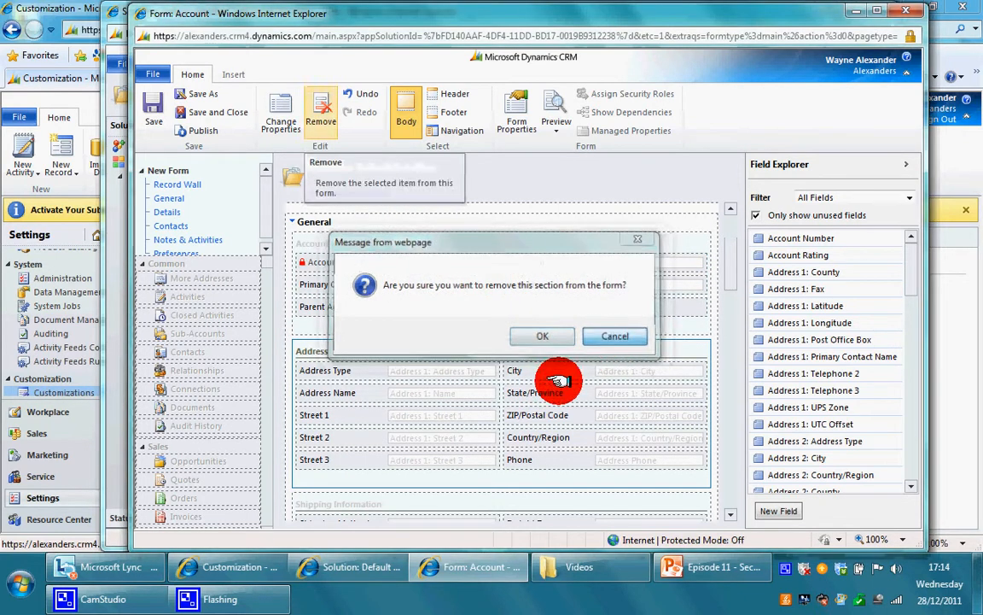
# Remove the City field from the Address section of the form.
pyautogui.click(319, 105)
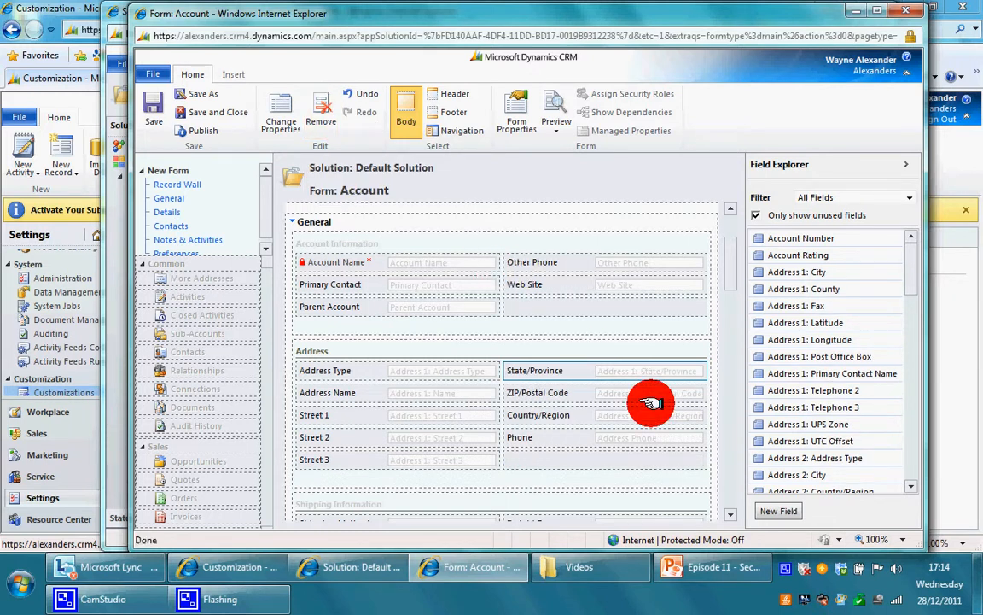
pyautogui.moveTo(665, 19); pyautogui.dragTo(665, 28)
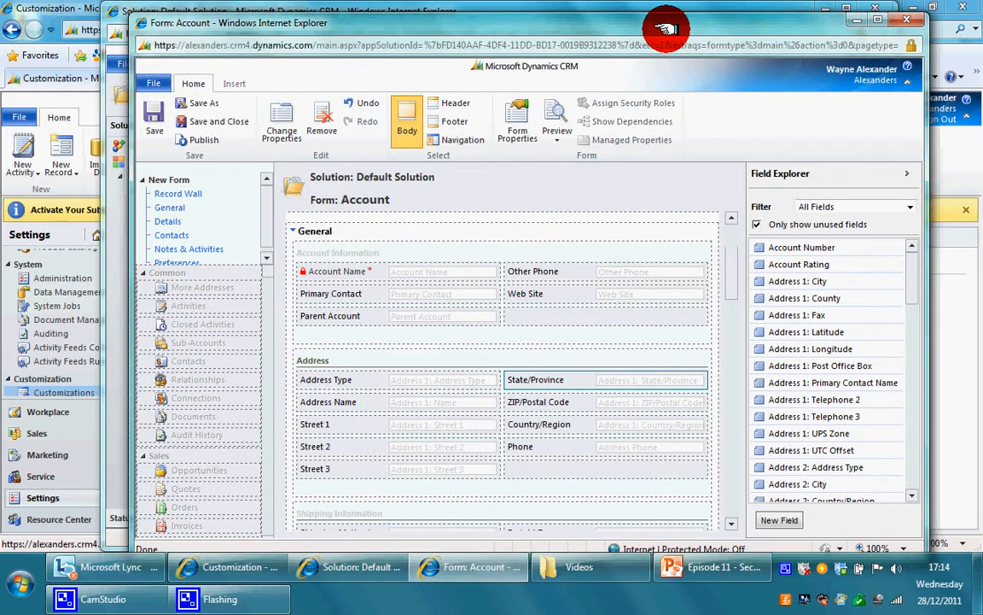
# Save the customized Account form under the new name "Form for Sales".
pyautogui.click(204, 104)
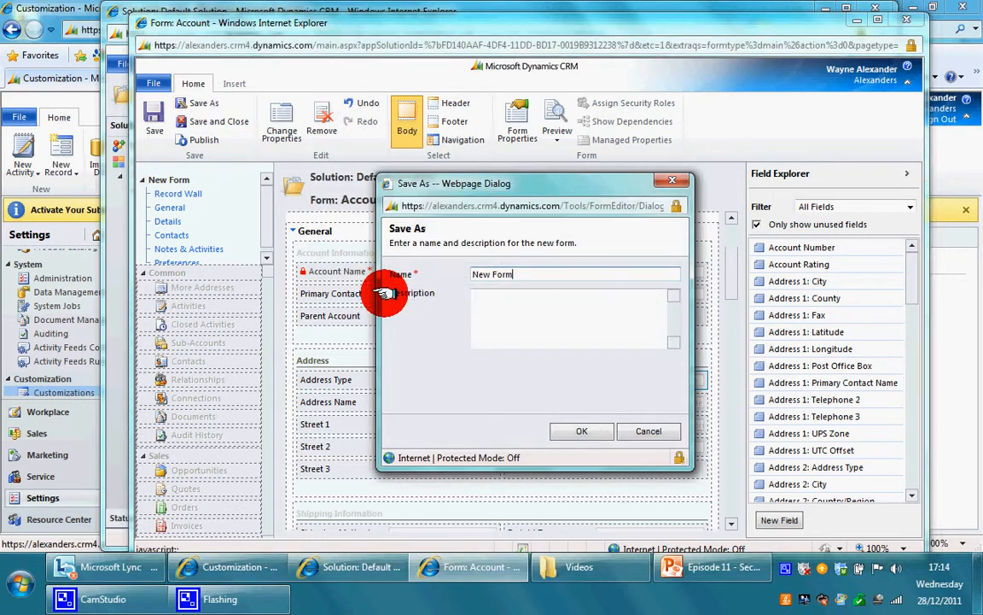
pyautogui.press('BackSpace')
pyautogui.press('BackSpace')
pyautogui.press('BackSpace')
pyautogui.press('BackSpace')
pyautogui.press('BackSpace')
pyautogui.press('BackSpace')
pyautogui.press('BackSpace')
pyautogui.write('Form for Sales')
pyautogui.click(560, 434)
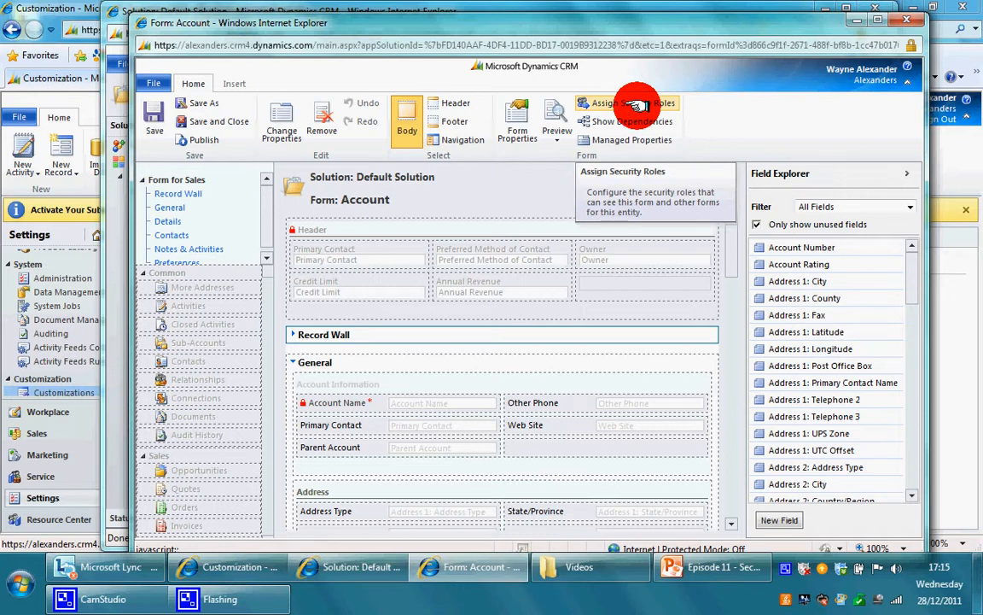
# Open the security role assignment for Form for Sales and clear the System Administrator and System Customizer roles.
pyautogui.click(639, 105)
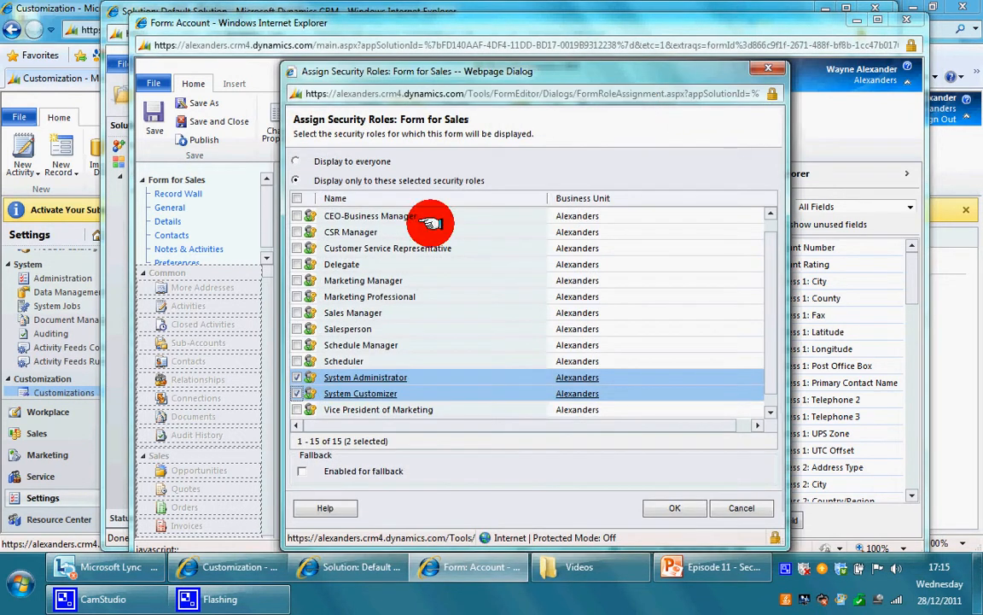
pyautogui.scroll(-1, 771, 348)
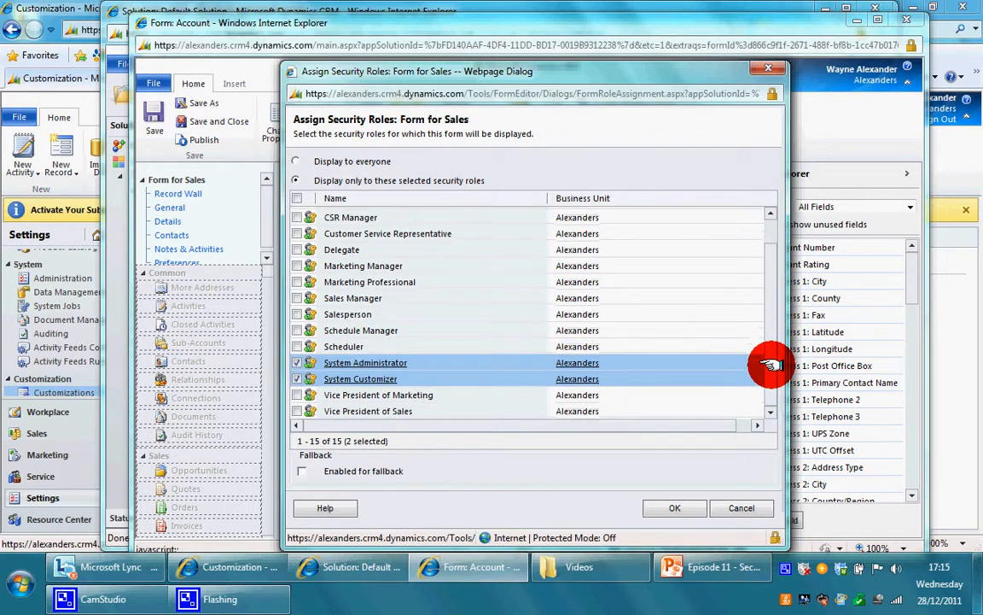
pyautogui.click(297, 362)
pyautogui.click(297, 378)
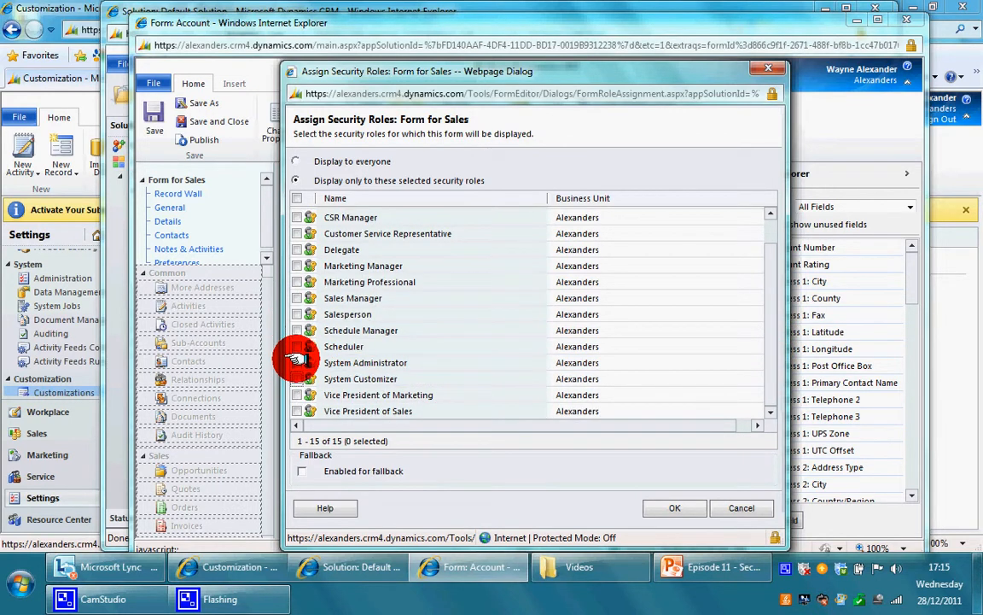
pyautogui.click(297, 362)
pyautogui.click(297, 379)
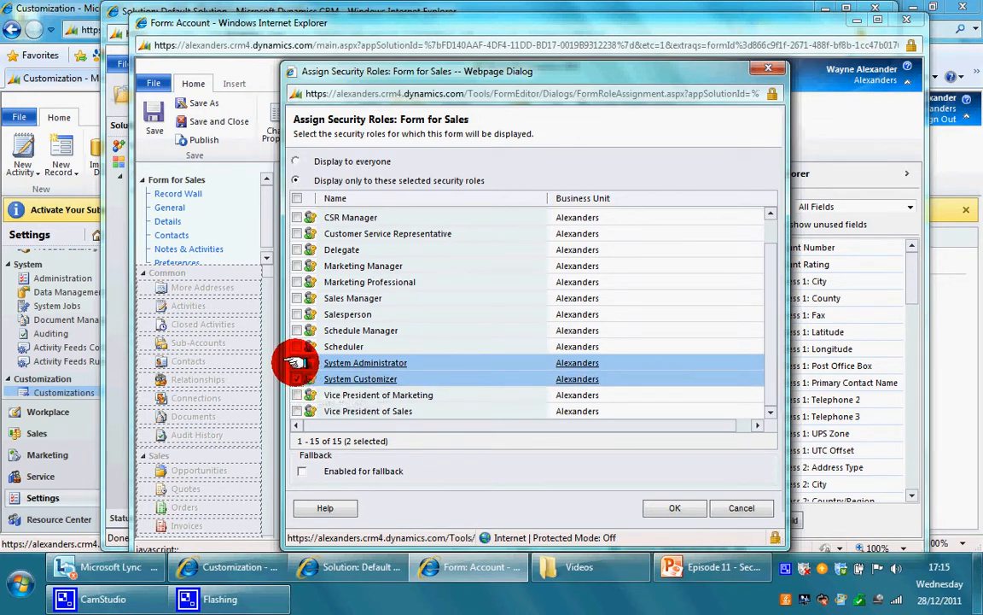
pyautogui.click(297, 363)
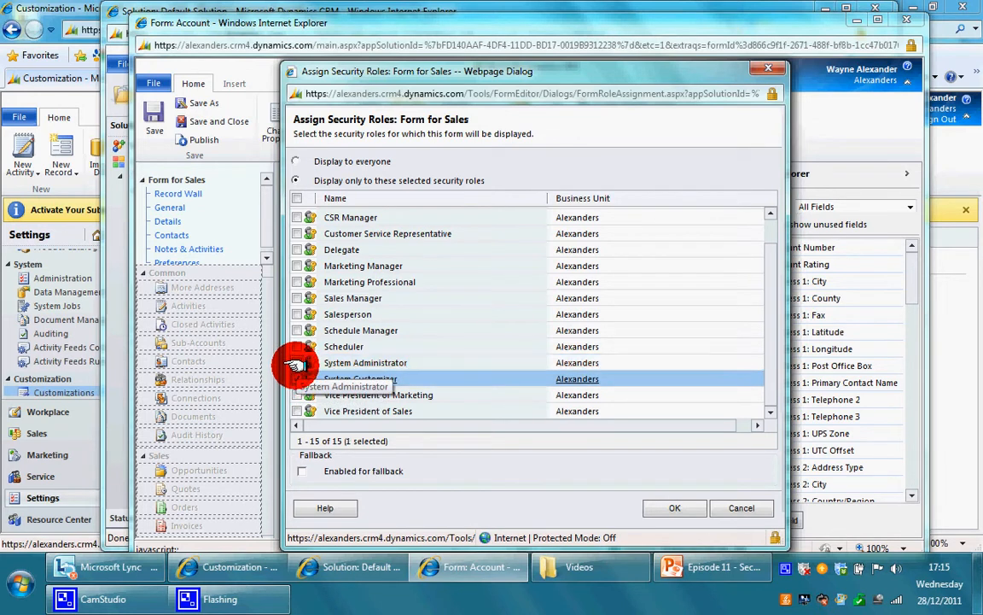
# Display Form for Sales only to the Sales Manager, Salesperson and Vice President of Sales roles, and confirm the assignment.
pyautogui.click(297, 298)
pyautogui.click(297, 314)
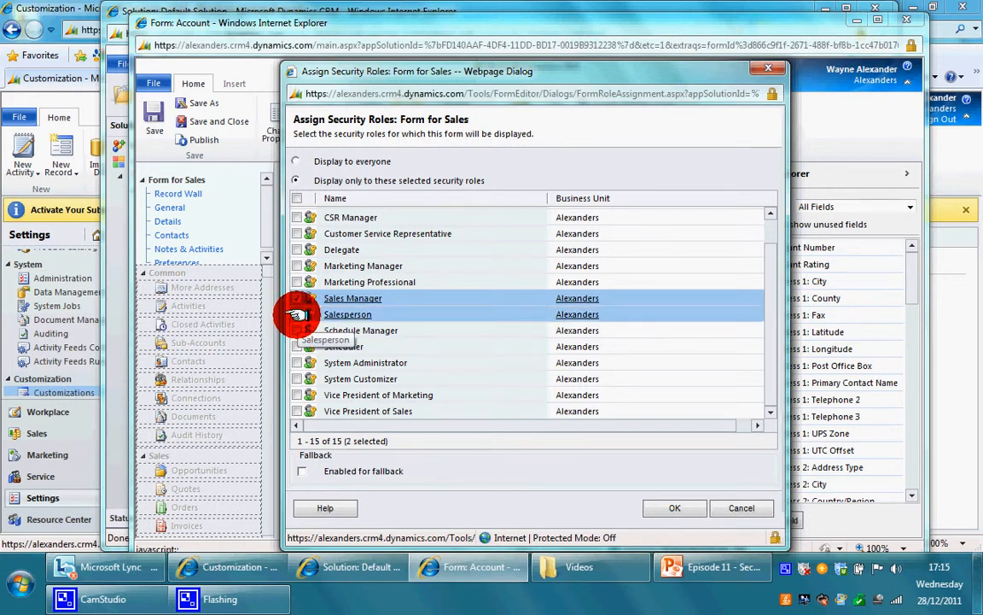
pyautogui.moveTo(770, 384)
pyautogui.mouseDown()
pyautogui.moveTo(769, 345)
pyautogui.moveTo(768, 397)
pyautogui.mouseUp()
pyautogui.click(297, 410)
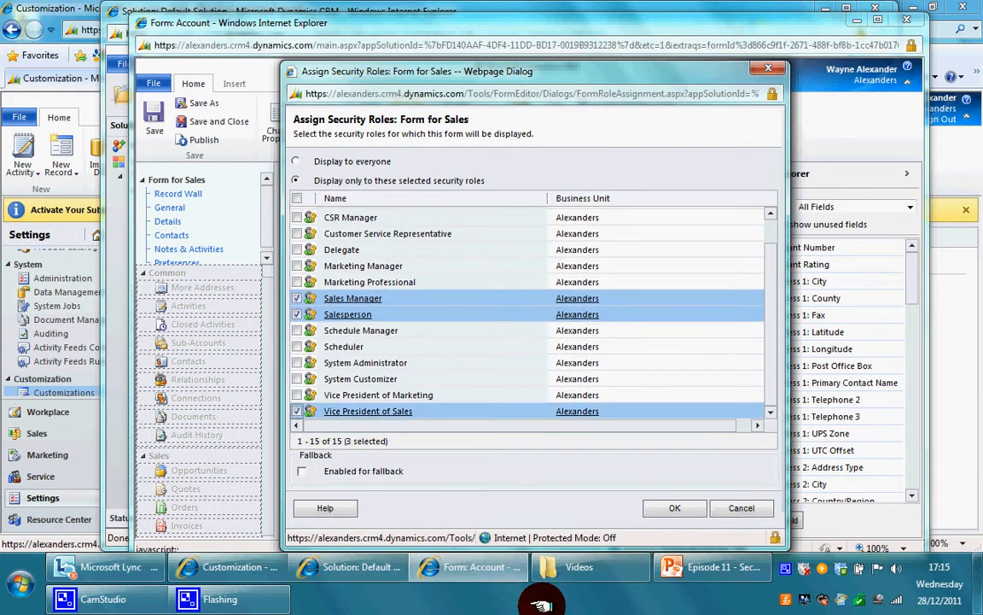
pyautogui.click(662, 510)
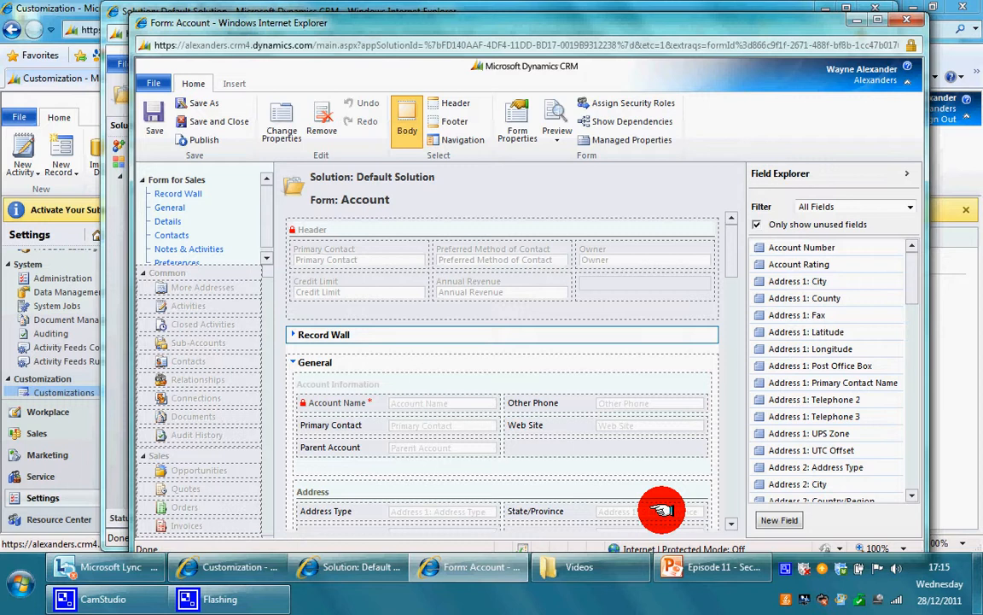
# Publish the customized Account form, and save and close it.
pyautogui.click(202, 141)
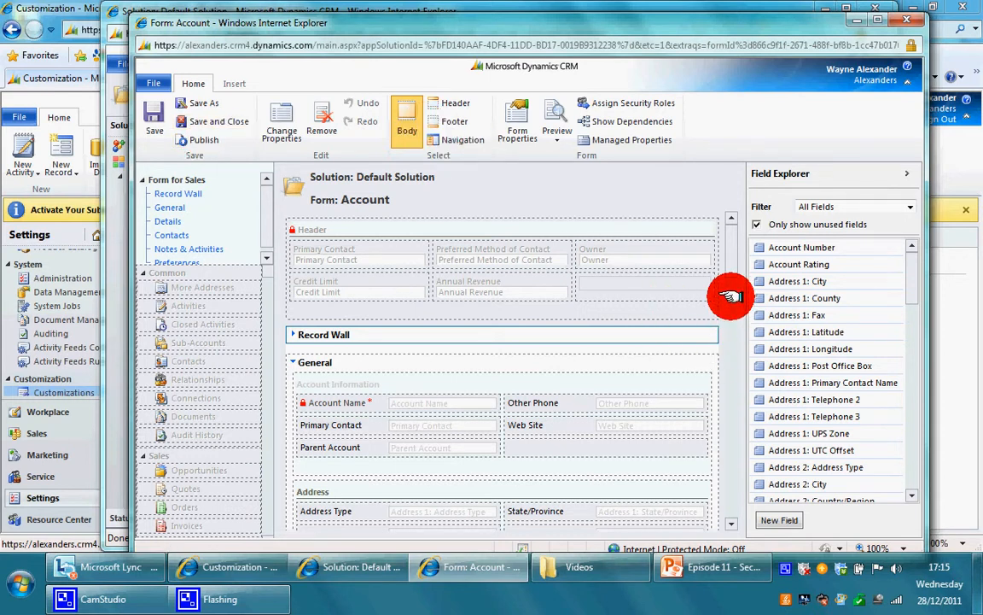
pyautogui.scroll(-1, 727, 282)
pyautogui.scroll(-3, 727, 282)
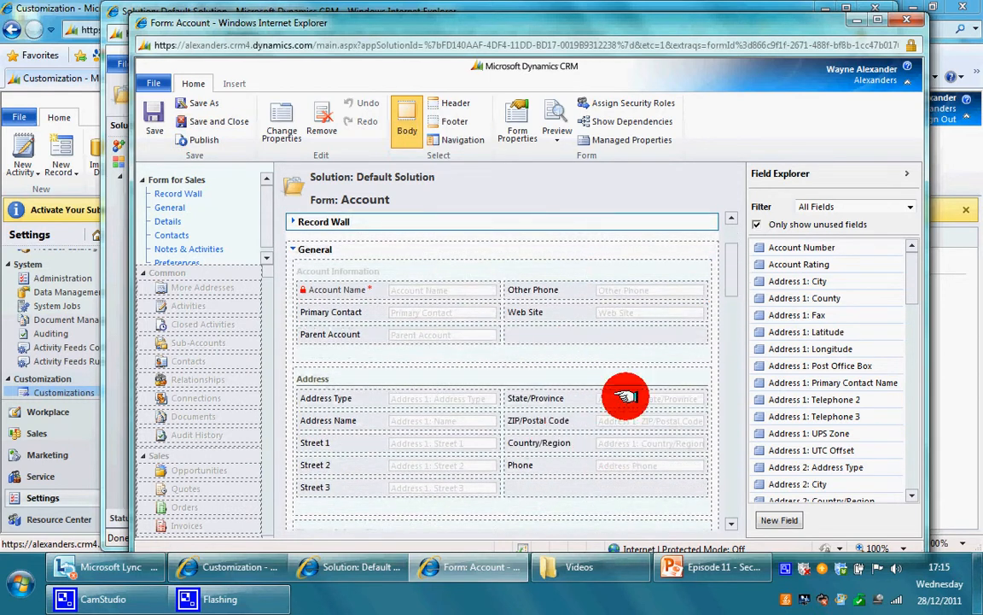
pyautogui.click(231, 124)
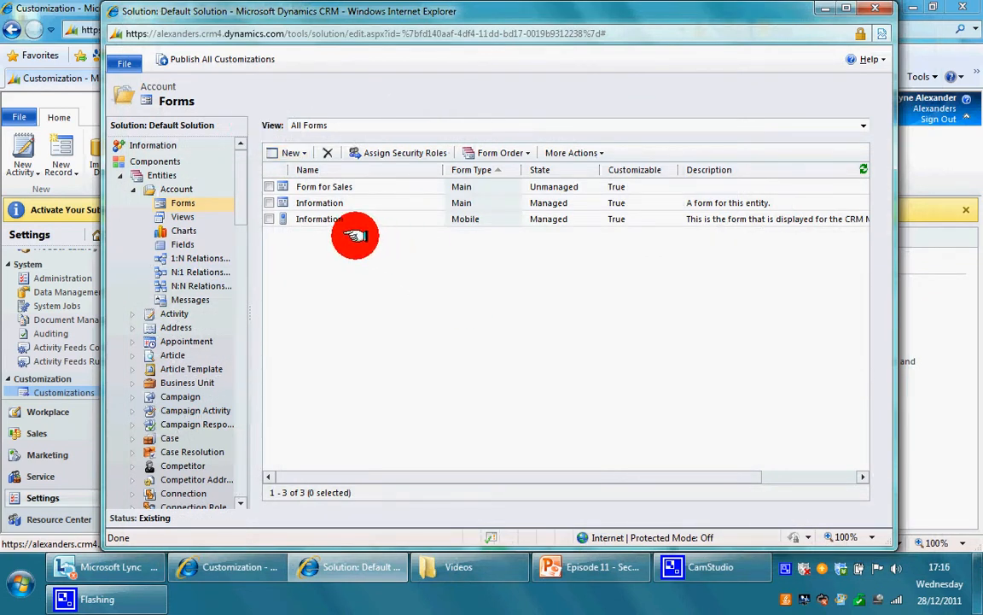
# Examine the security role assignment and fallback setting of the Information mobile form, leaving the dialog without changes.
pyautogui.click(267, 203)
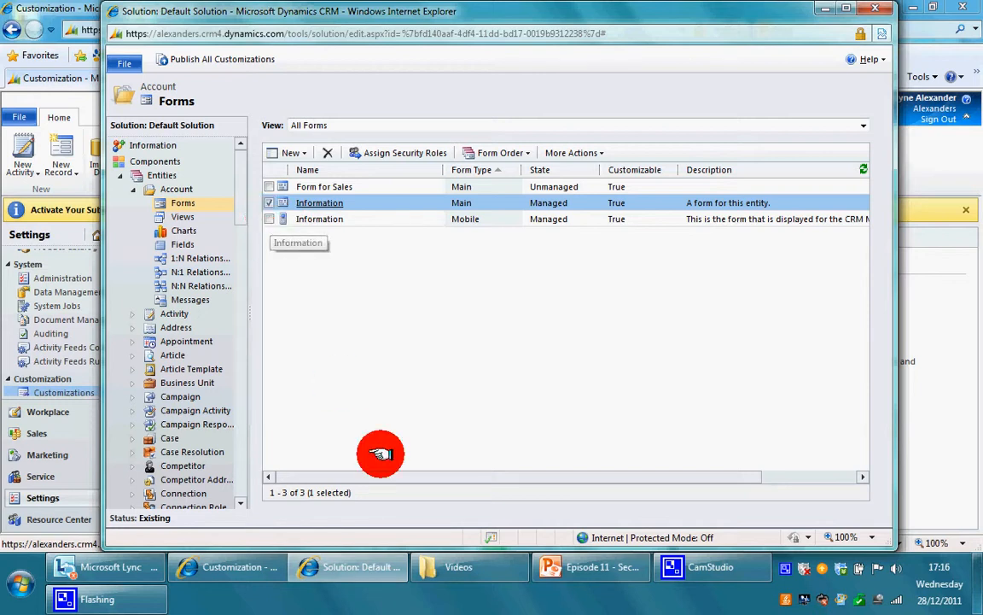
pyautogui.click(273, 221)
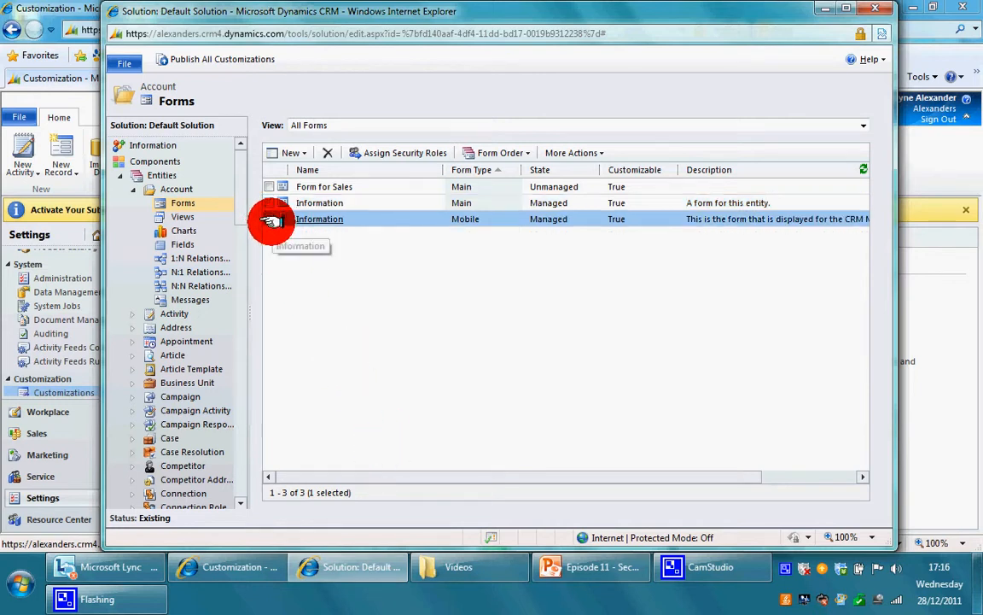
pyautogui.click(411, 155)
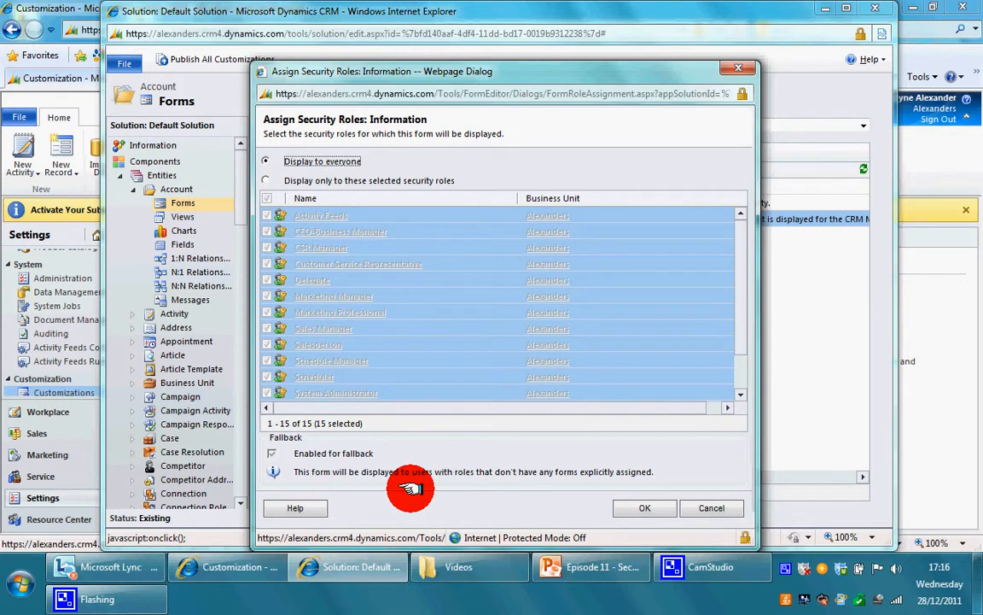
pyautogui.moveTo(483, 70); pyautogui.dragTo(779, 84)
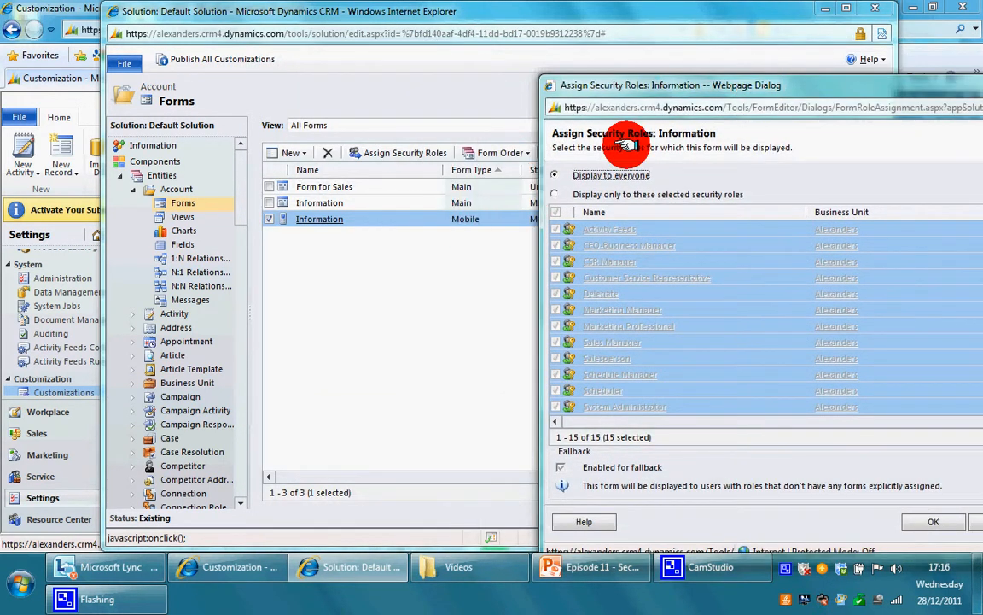
pyautogui.moveTo(702, 88); pyautogui.dragTo(614, 44)
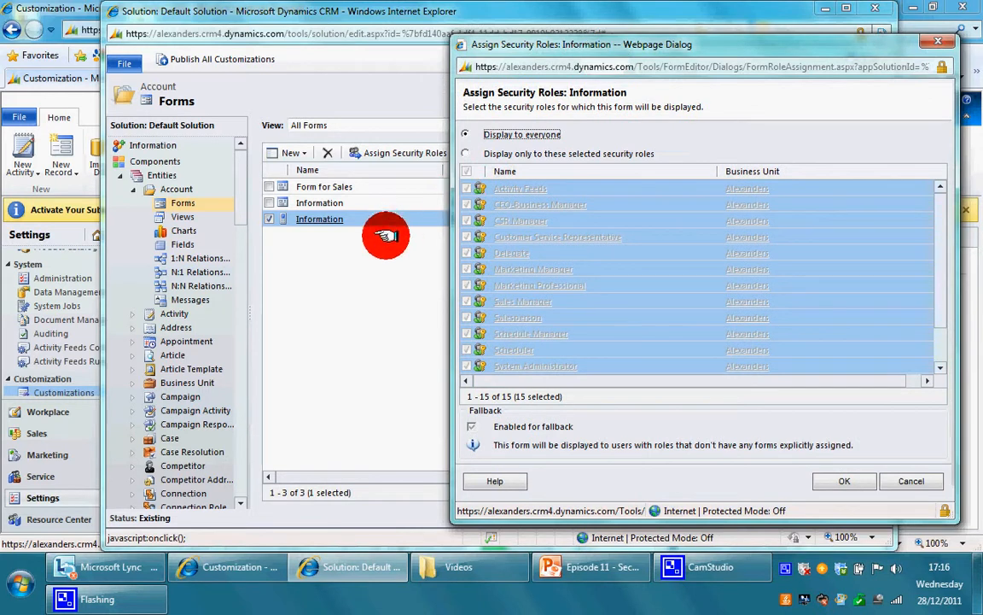
pyautogui.click(915, 484)
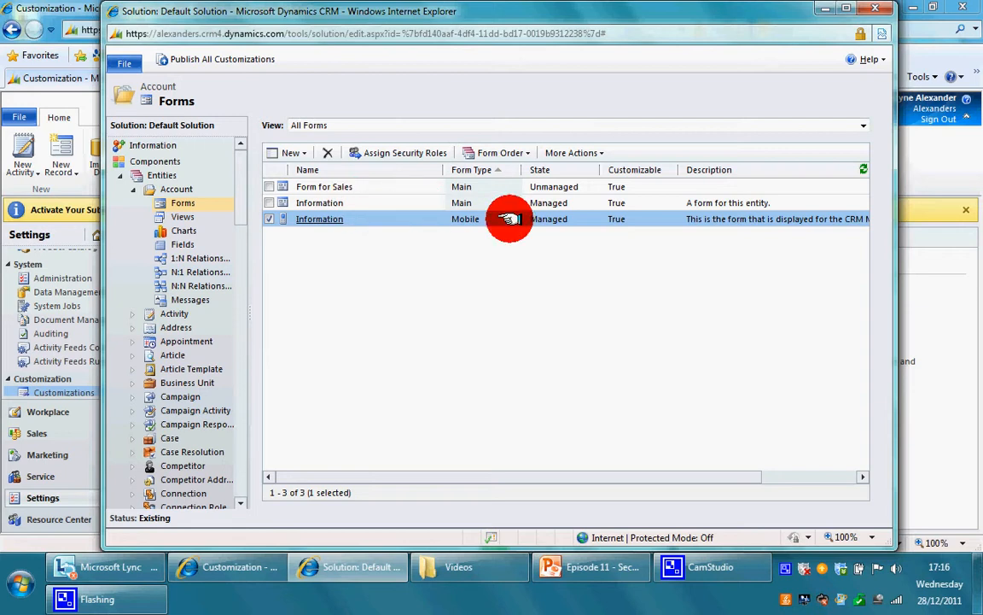
pyautogui.click(357, 200)
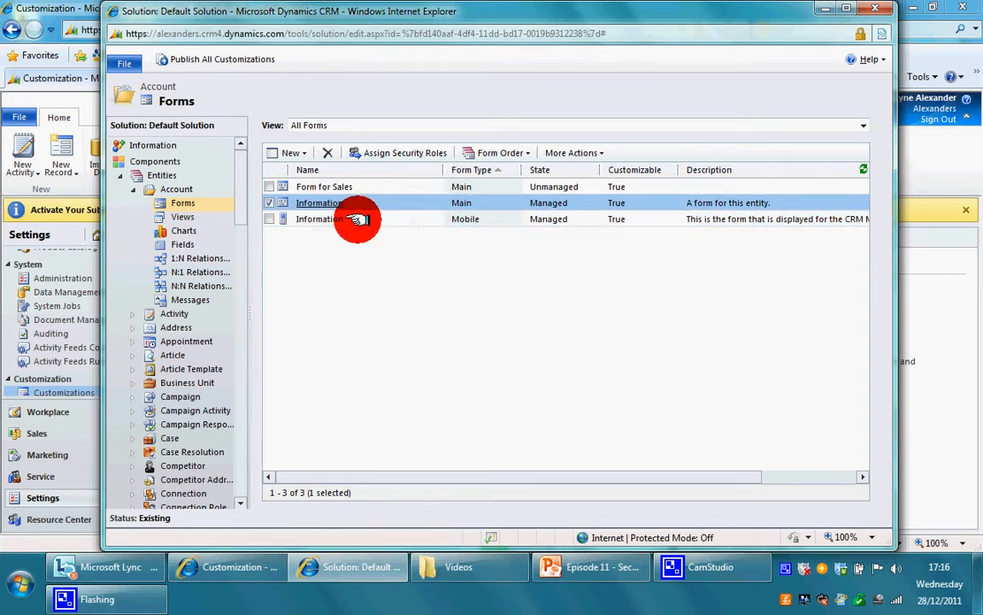
pyautogui.click(345, 218)
pyautogui.click(535, 203)
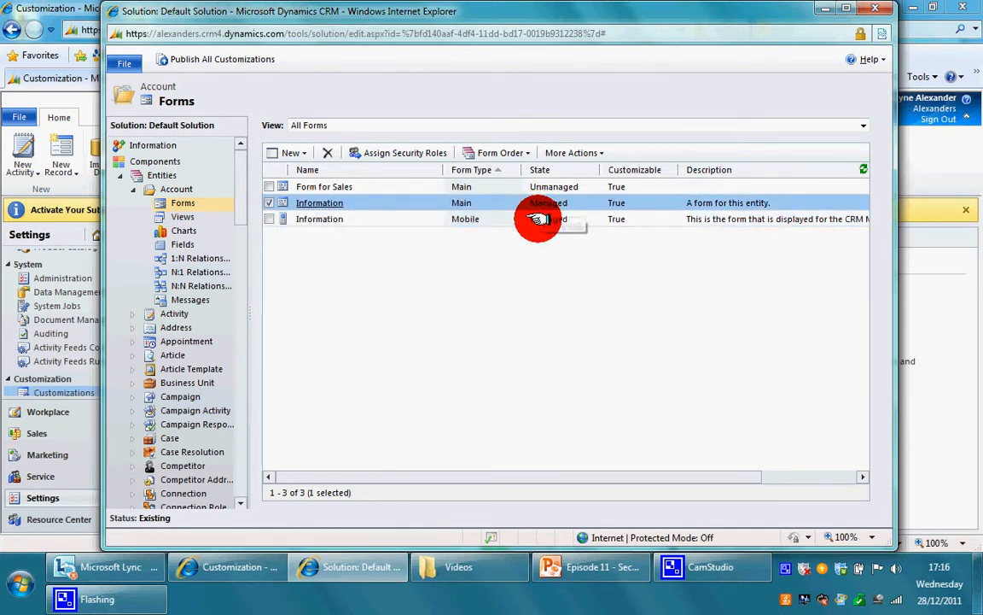
pyautogui.click(537, 213)
pyautogui.click(537, 204)
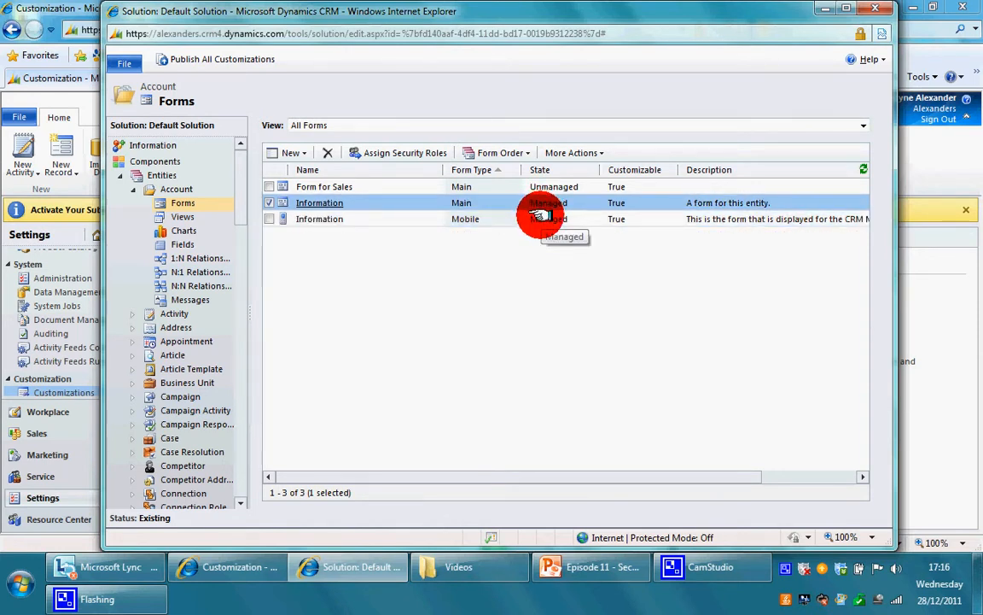
pyautogui.click(537, 217)
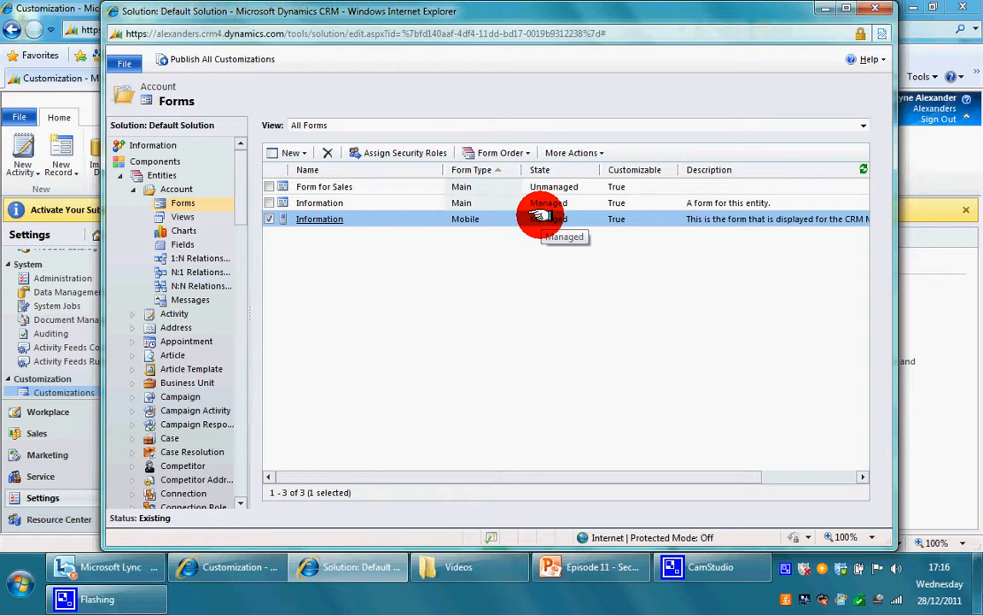